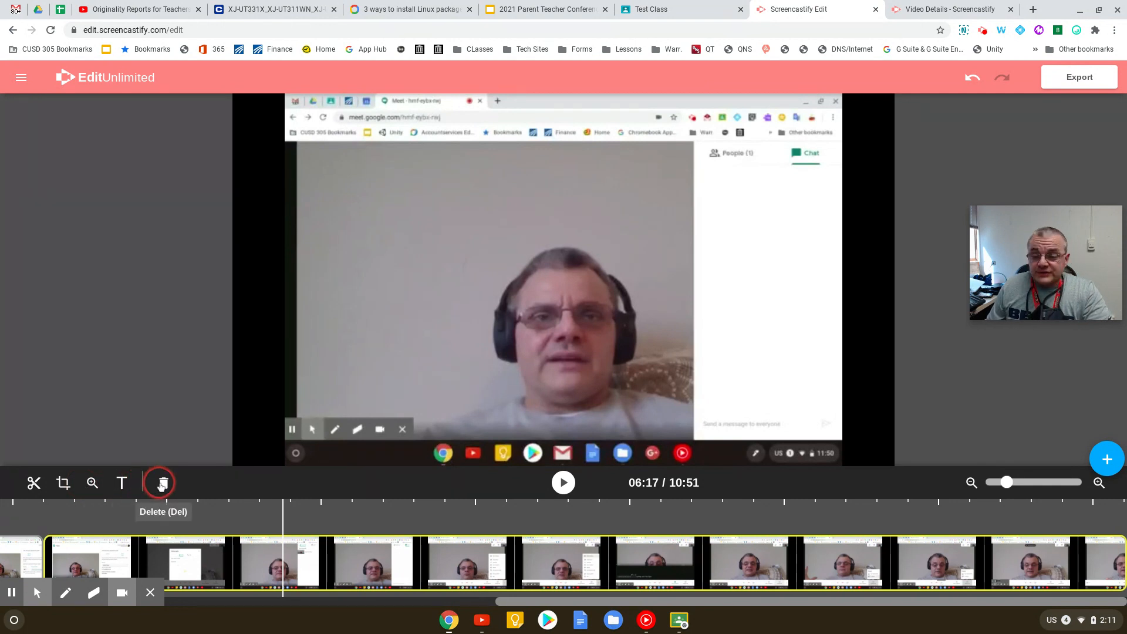
Step: Open the Google Drive picker for adding a clip and search it for "screecastify"
{"action": "left_click", "coordinate": [1108, 464]}
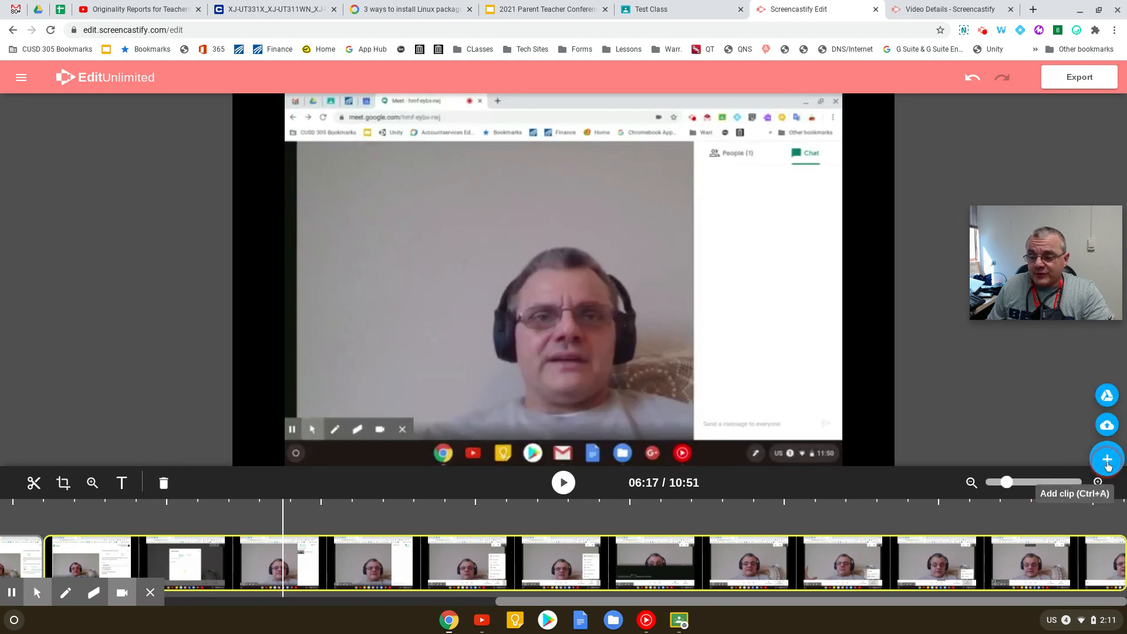
{"action": "left_click", "coordinate": [1107, 396]}
{"action": "left_click", "coordinate": [374, 227]}
{"action": "type", "text": "scree"}
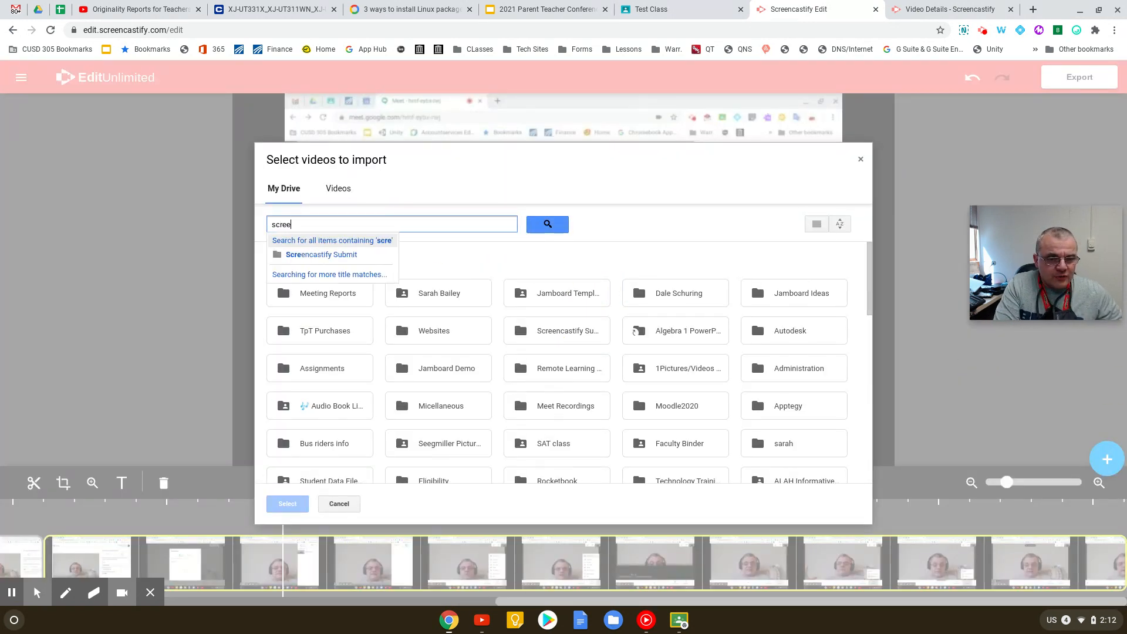
{"action": "type", "text": "c"}
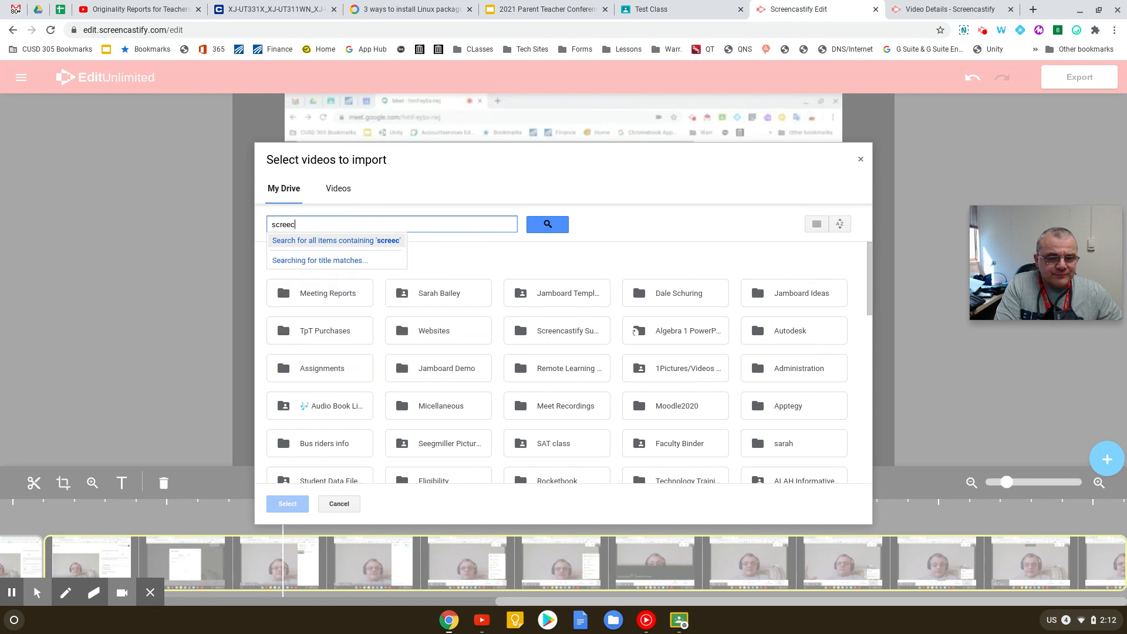
{"action": "type", "text": "astify"}
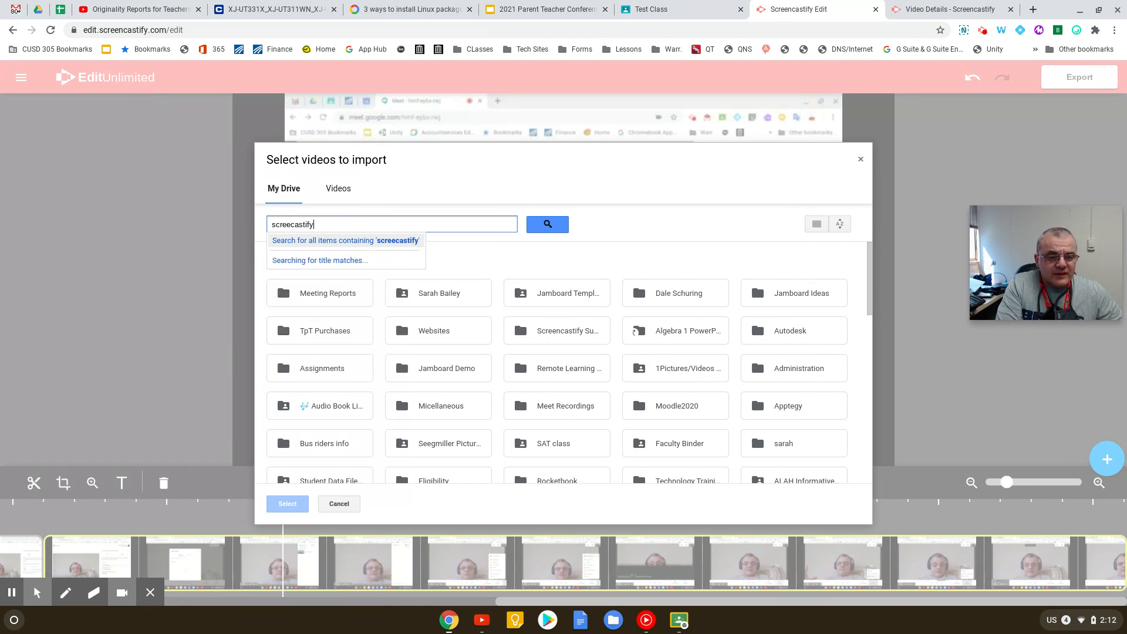
{"action": "key", "text": "Return"}
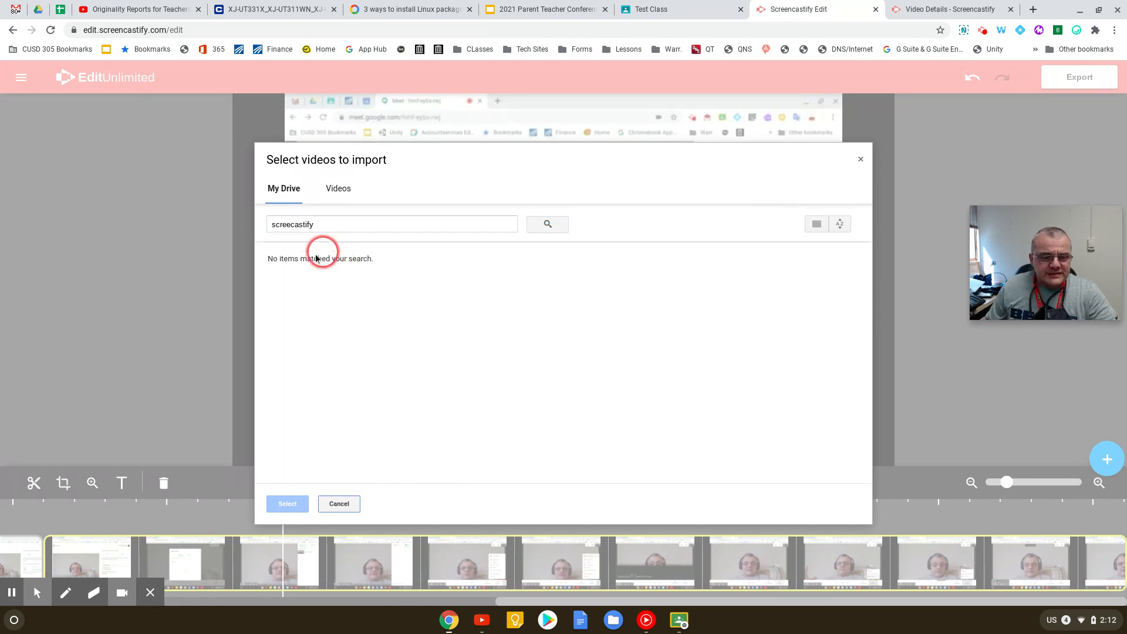
Step: Search My Drive for "screencastify" and open the Screencastify folder from the results
{"action": "left_click", "coordinate": [295, 224]}
{"action": "type", "text": "scre"}
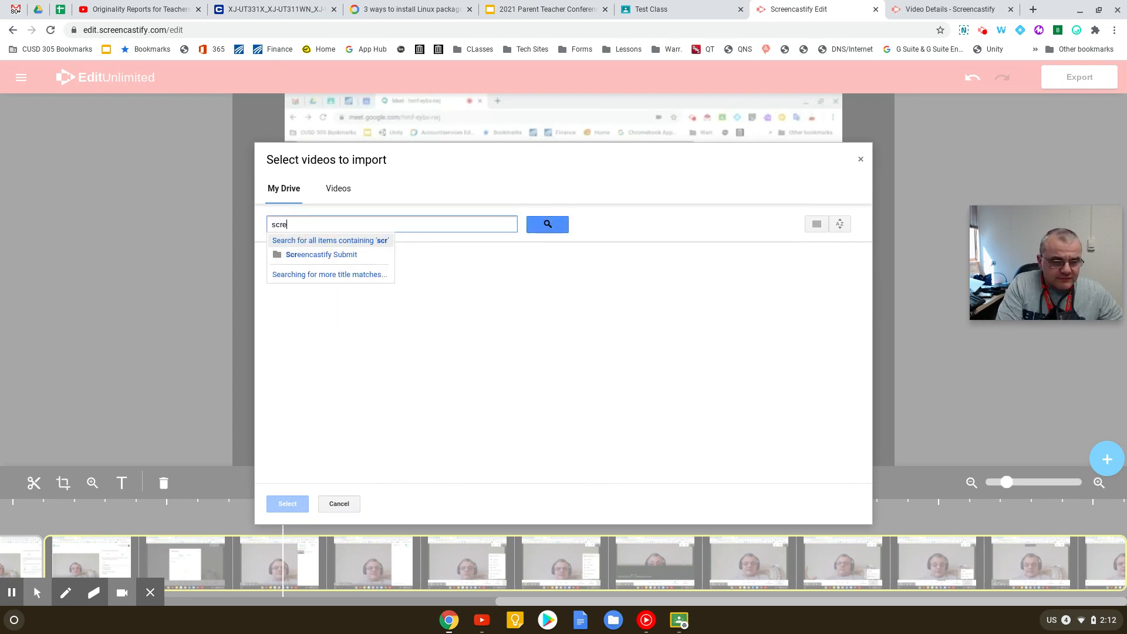
{"action": "type", "text": "encasti"}
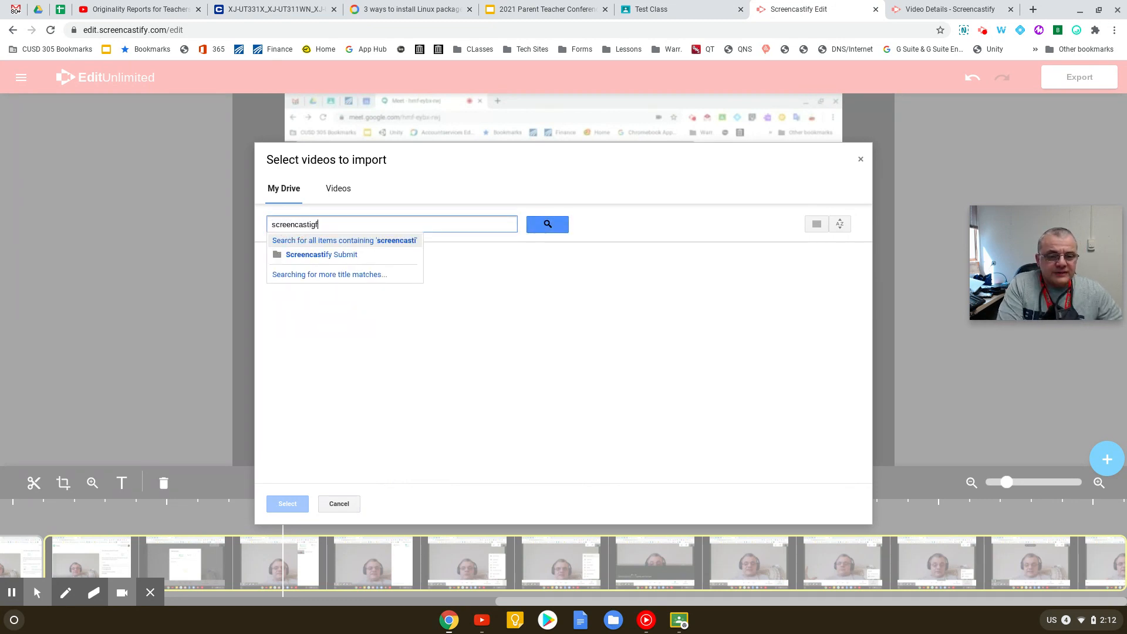
{"action": "type", "text": "gf"}
{"action": "key", "text": "BackSpace"}
{"action": "type", "text": "f"}
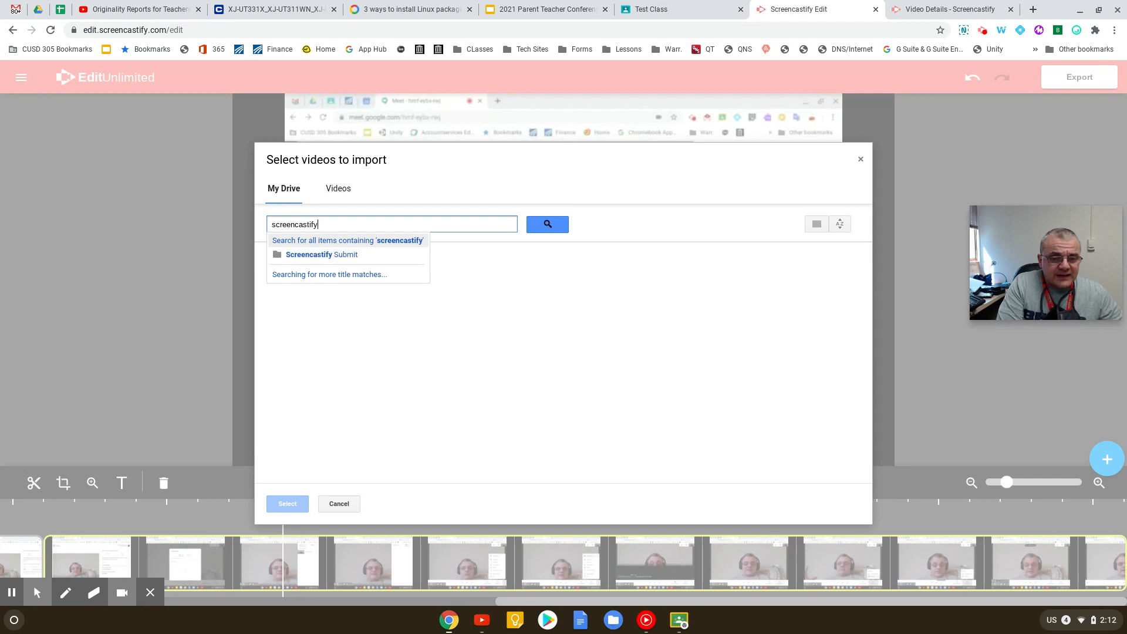
{"action": "key", "text": "Return"}
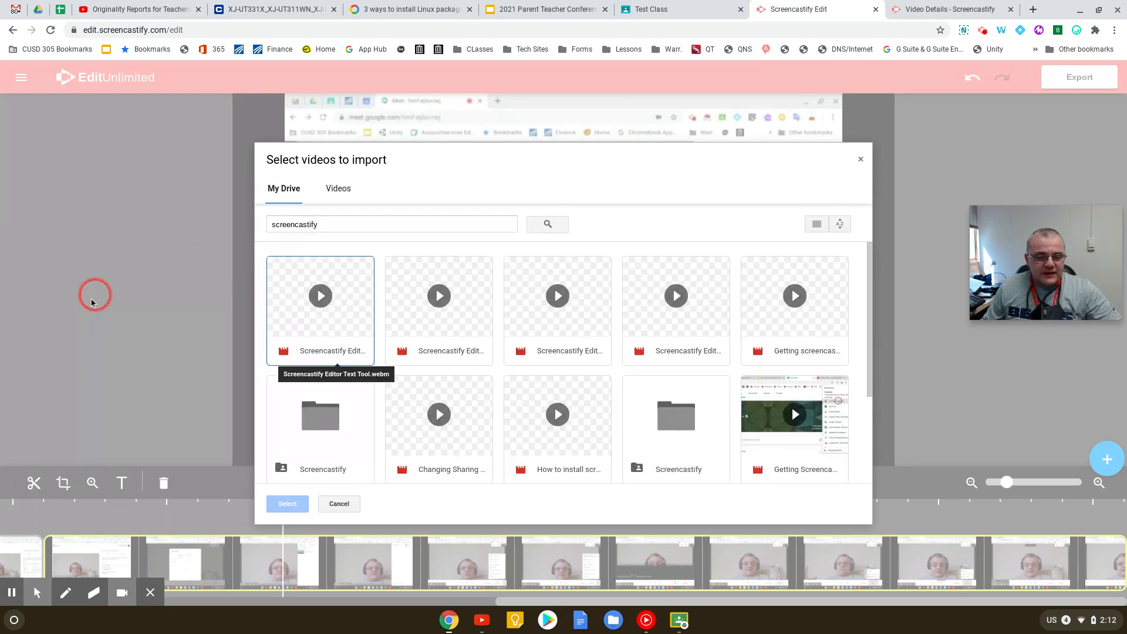
{"action": "double_click", "coordinate": [330, 439]}
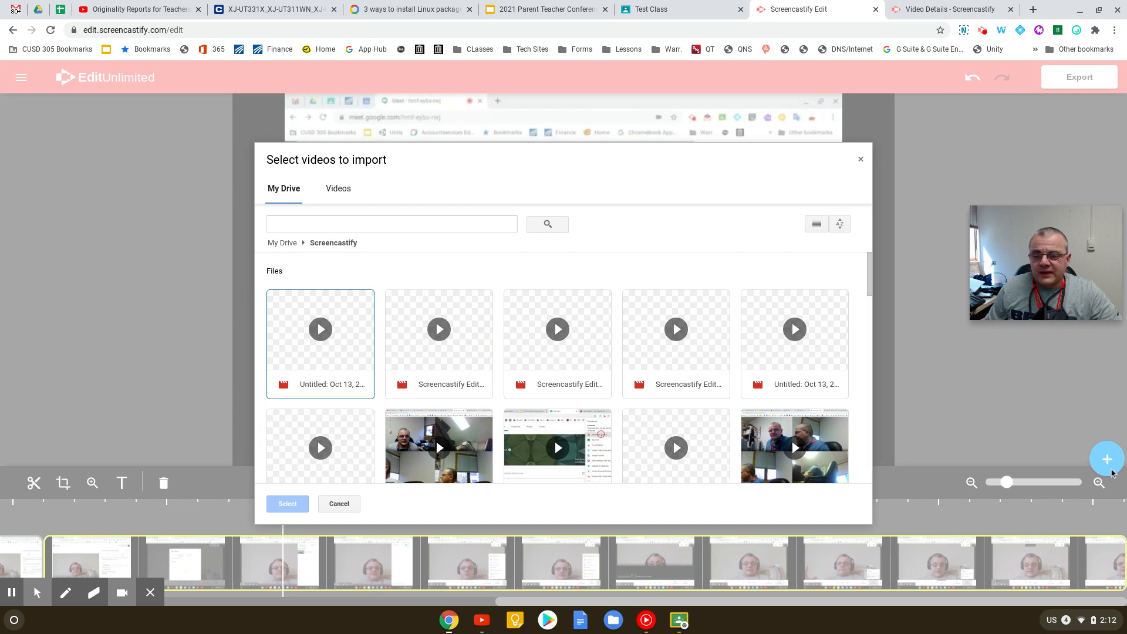
Step: Import the untitled Sep 24 video with the coastal cliff thumbnail from the Screencastify folder
{"action": "scroll", "coordinate": [682, 400], "scroll_direction": "down", "scroll_amount": 2}
{"action": "scroll", "coordinate": [681, 401], "scroll_direction": "down", "scroll_amount": 5}
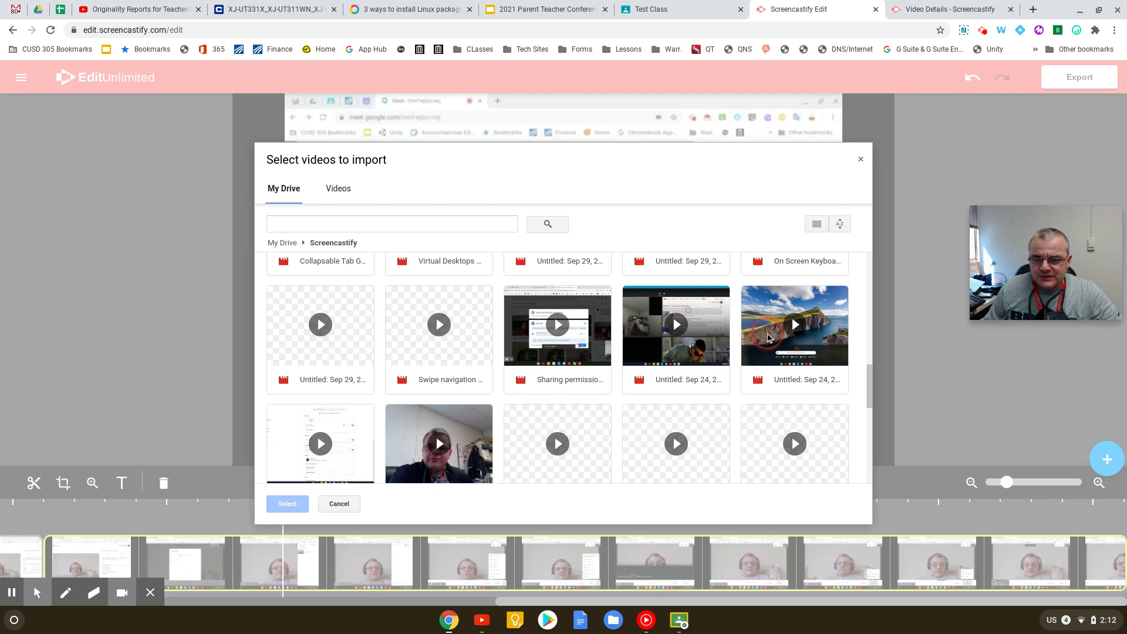
{"action": "left_click", "coordinate": [769, 338]}
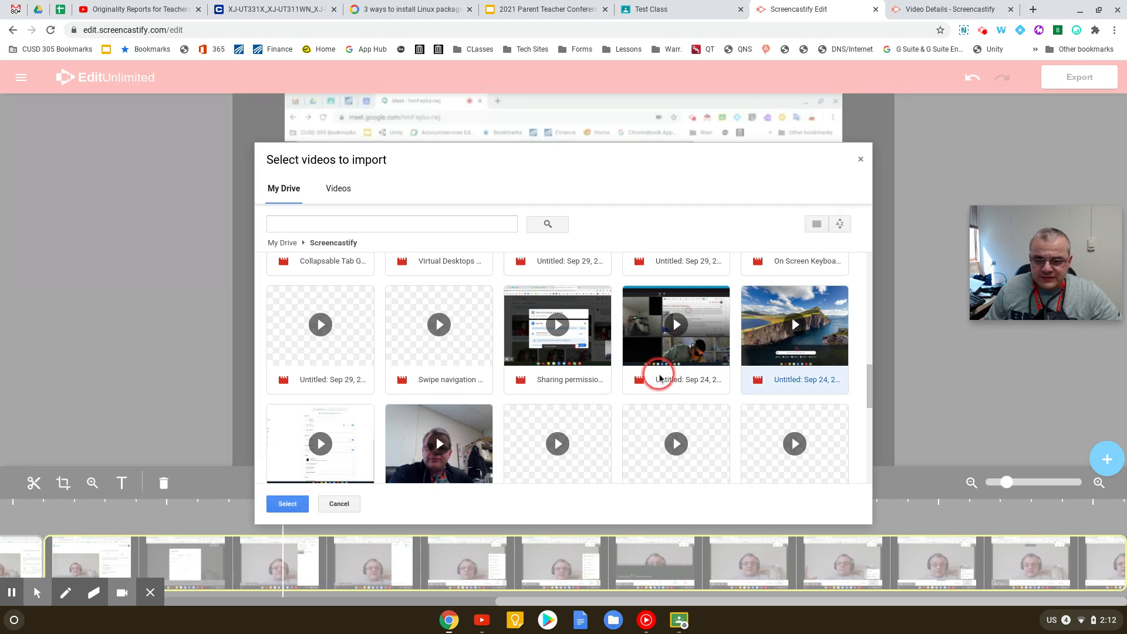
{"action": "left_click", "coordinate": [273, 504]}
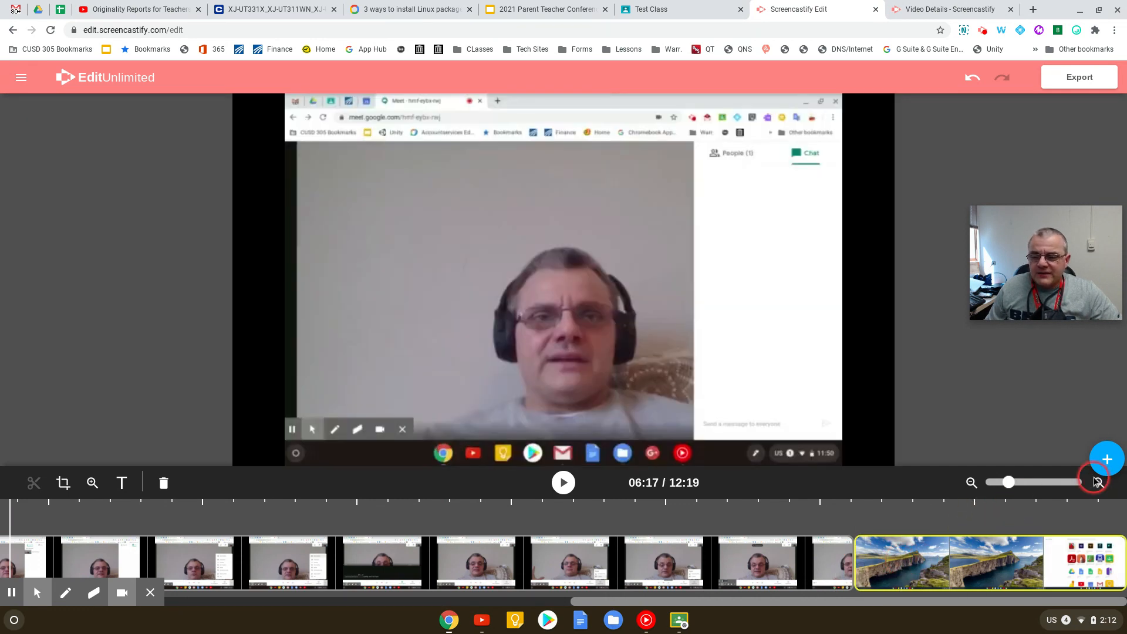
Step: Import the local file Nearpod Video.mp4 from Downloads as another clip
{"action": "mouse_move", "coordinate": [1108, 458]}
{"action": "left_click", "coordinate": [1109, 424]}
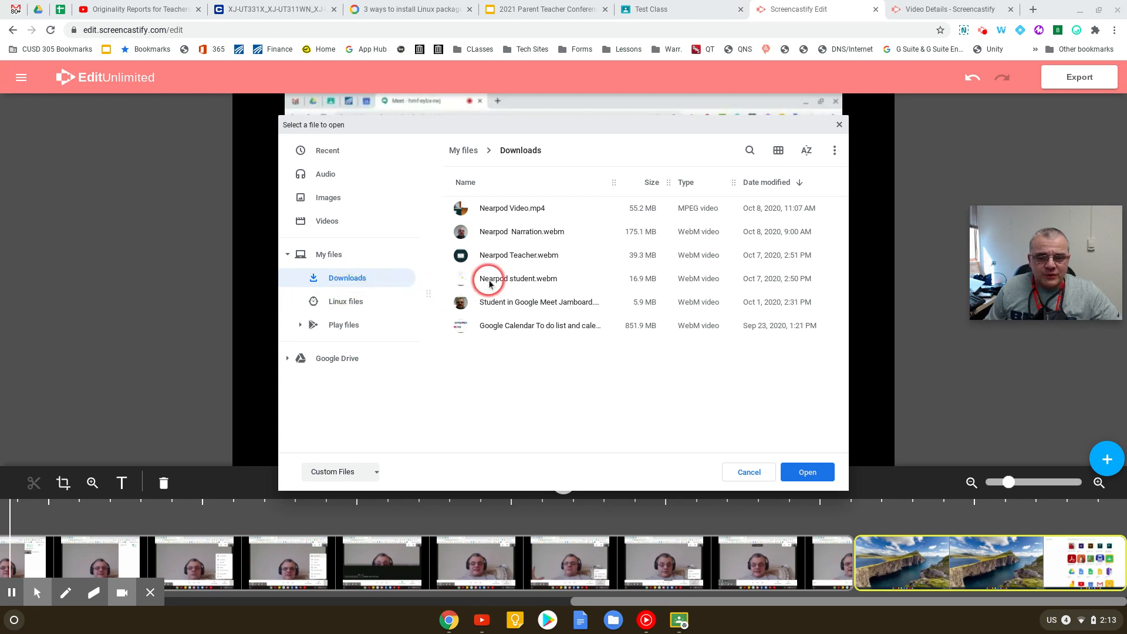
{"action": "left_click", "coordinate": [504, 211]}
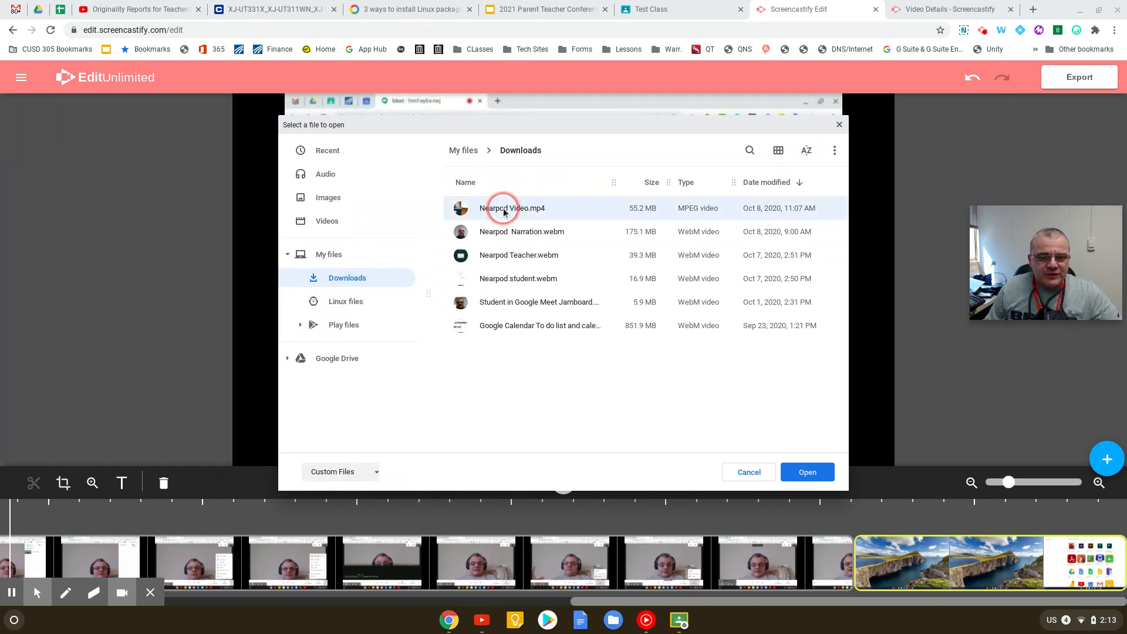
{"action": "left_click", "coordinate": [809, 472]}
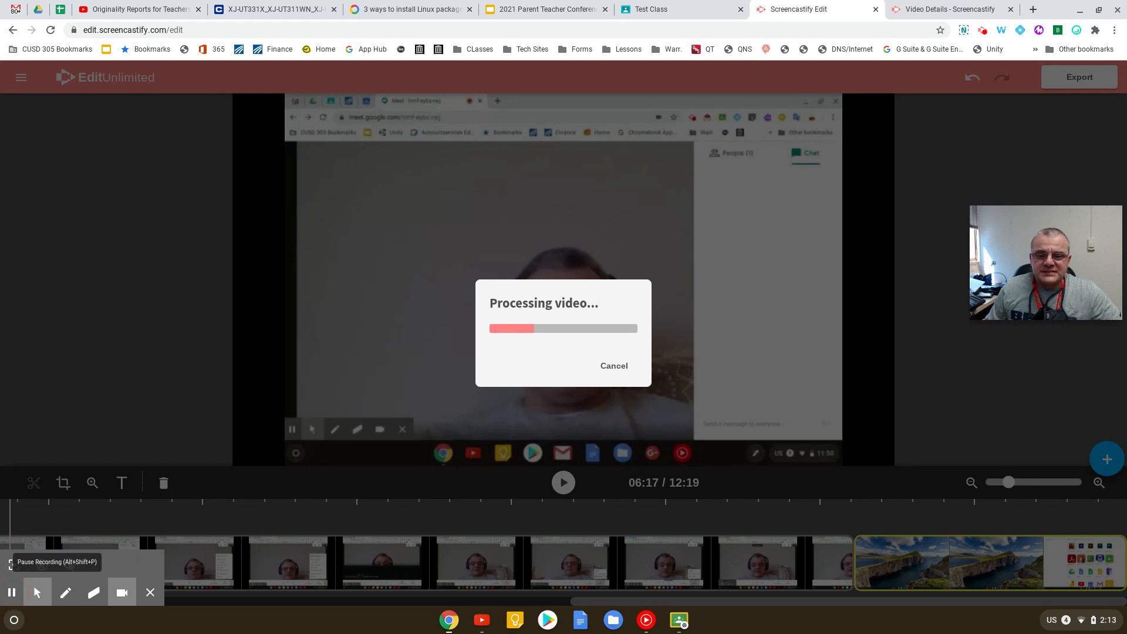
{"action": "left_click", "coordinate": [12, 592]}
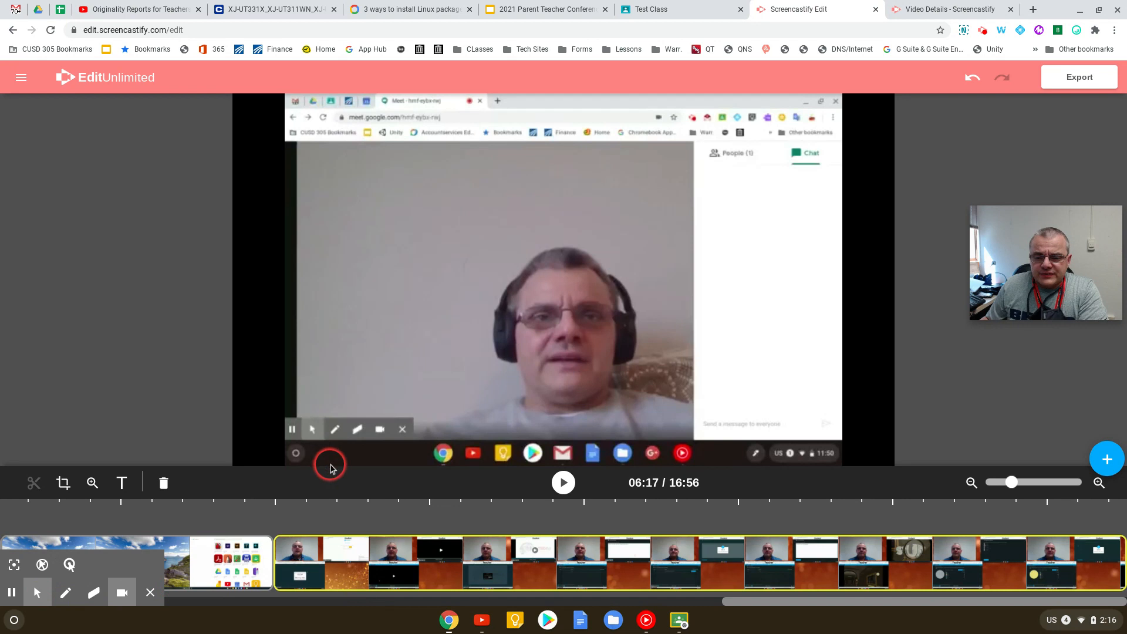
Step: Move the coastal cliff clip behind the Nearpod clip, to the end of the timeline
{"action": "left_click", "coordinate": [258, 546]}
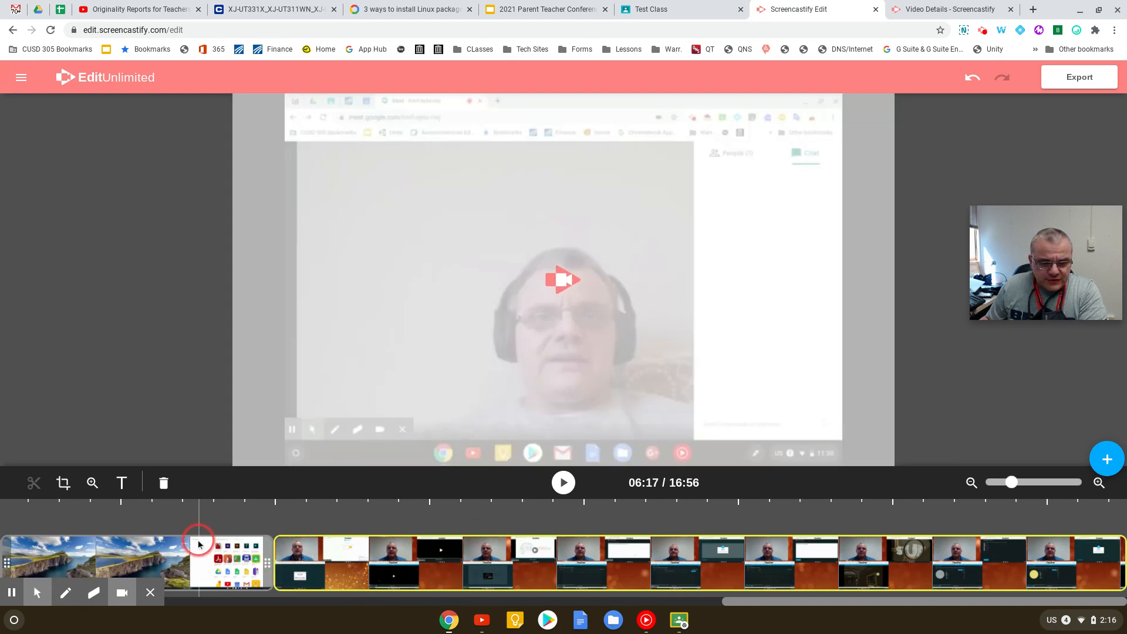
{"action": "left_click_drag", "start_coordinate": [739, 602], "coordinate": [542, 623]}
{"action": "left_click", "coordinate": [619, 563]}
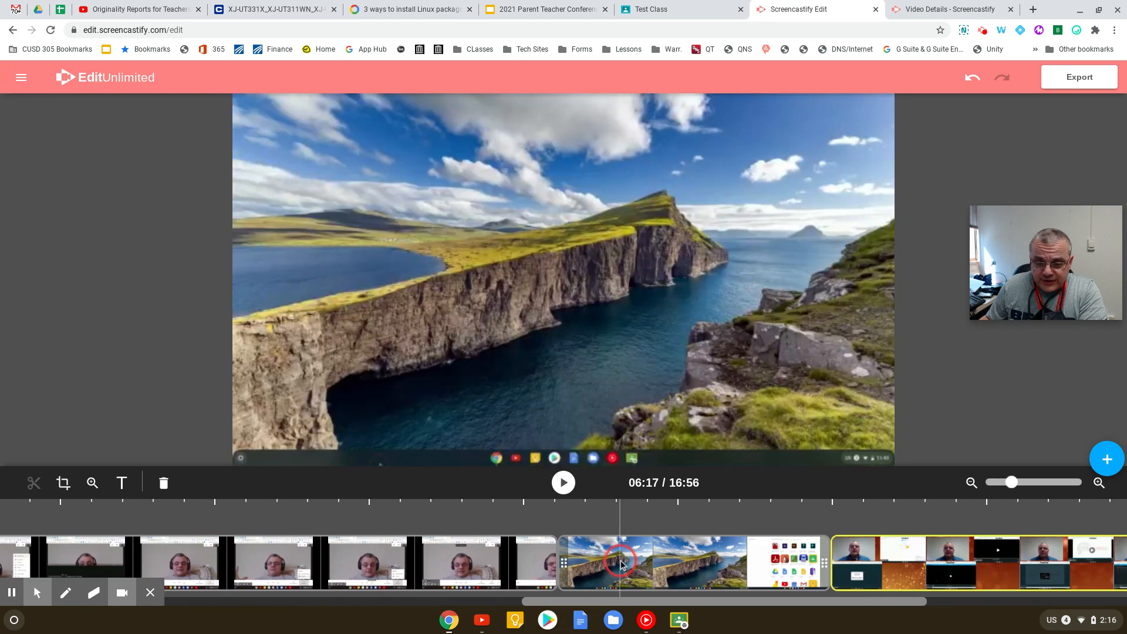
{"action": "left_click", "coordinate": [680, 551]}
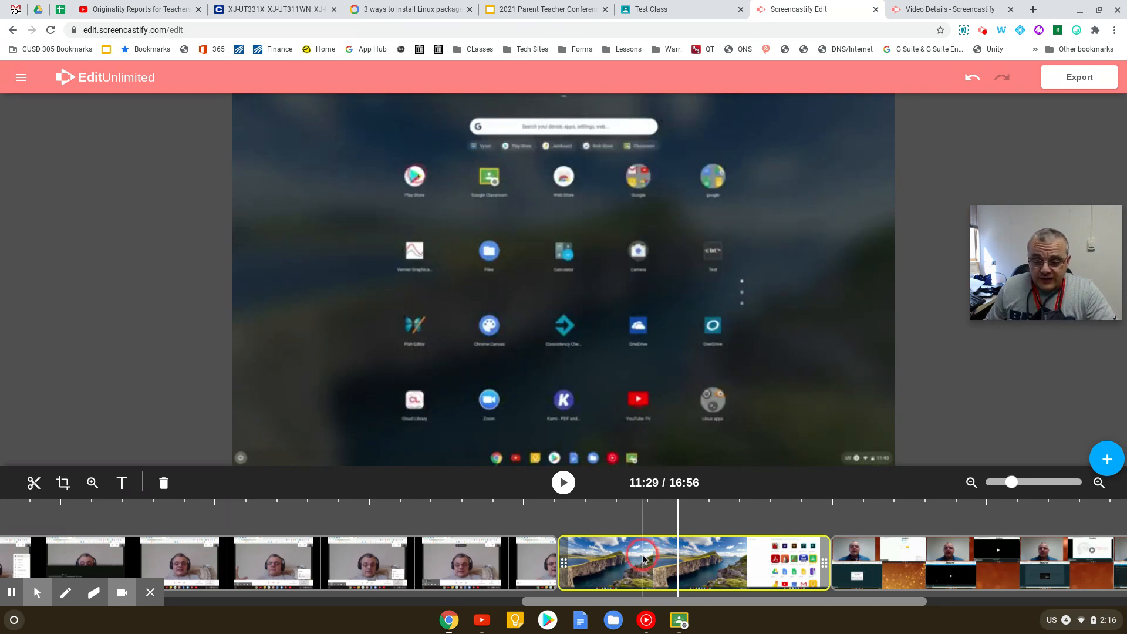
{"action": "left_click", "coordinate": [618, 564]}
{"action": "left_click_drag", "start_coordinate": [619, 565], "coordinate": [917, 578]}
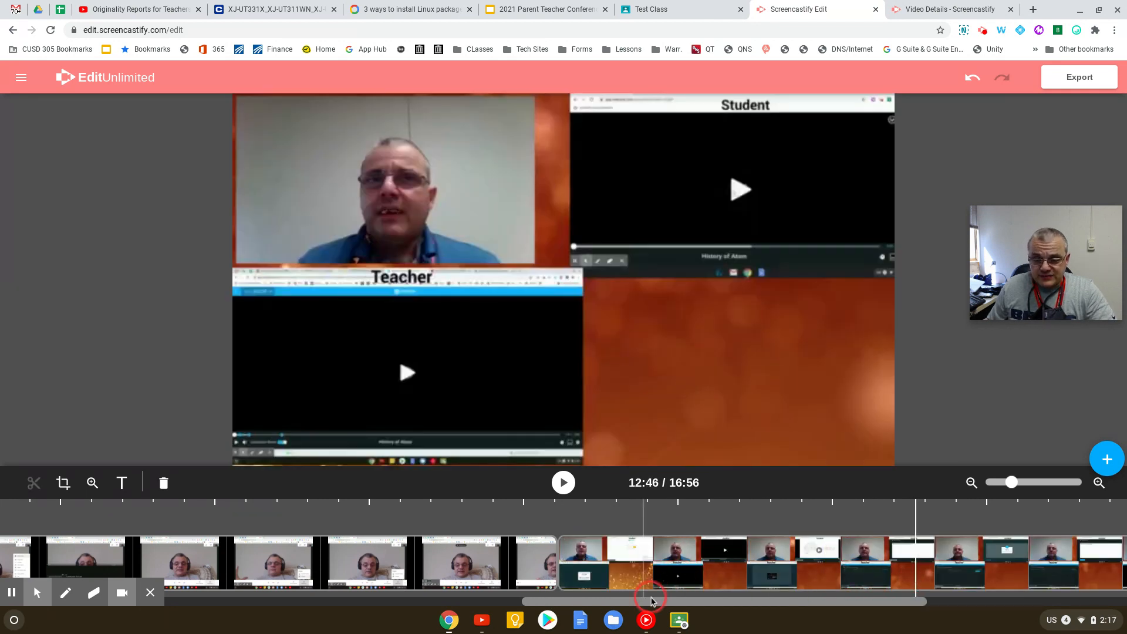
Step: Move the coastal cliff clip from the timeline's end to just before the last Meet recording clip
{"action": "left_click", "coordinate": [593, 554]}
{"action": "left_click_drag", "start_coordinate": [683, 603], "coordinate": [920, 591]}
{"action": "left_click", "coordinate": [938, 578]}
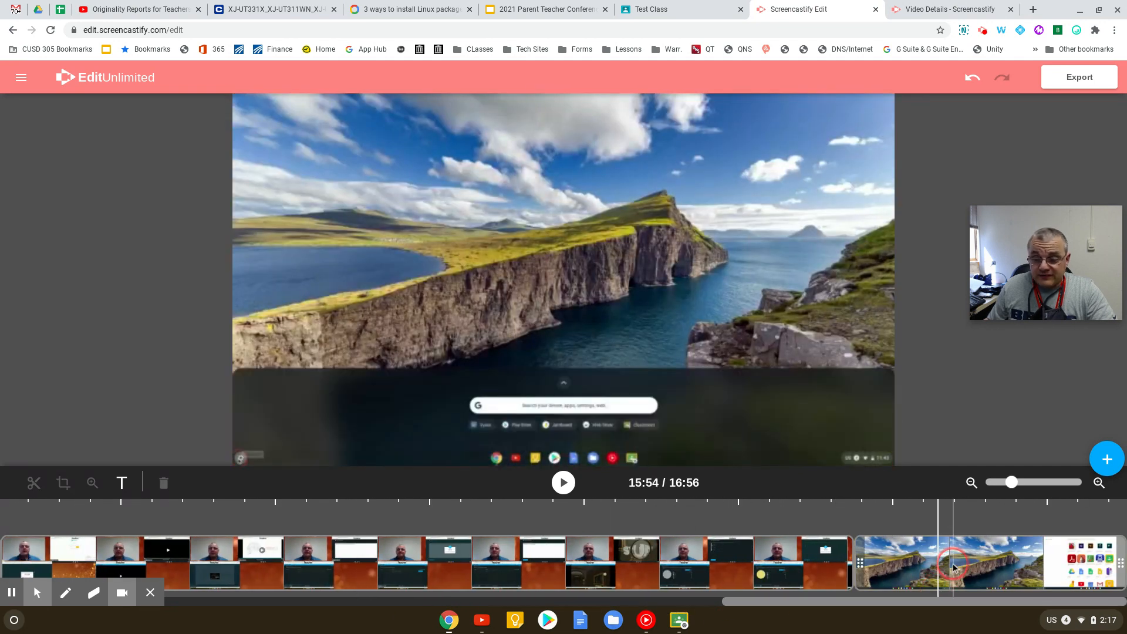
{"action": "left_click_drag", "start_coordinate": [953, 568], "coordinate": [79, 553]}
{"action": "left_click_drag", "start_coordinate": [745, 603], "coordinate": [514, 611]}
{"action": "left_click_drag", "start_coordinate": [700, 577], "coordinate": [293, 538]}
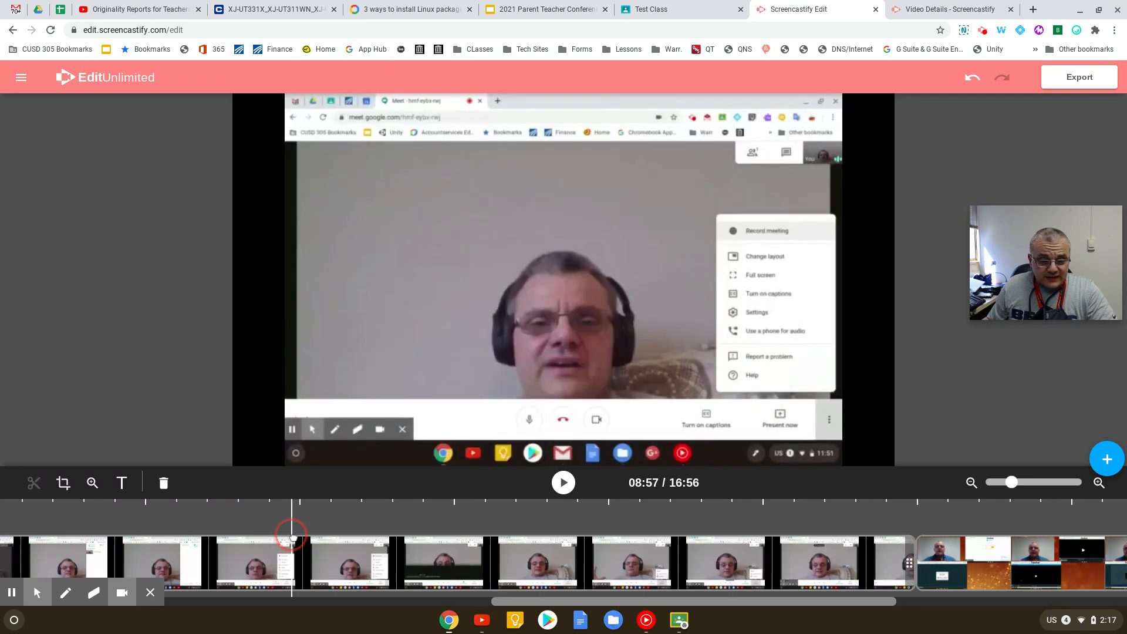
{"action": "left_click_drag", "start_coordinate": [541, 603], "coordinate": [188, 570]}
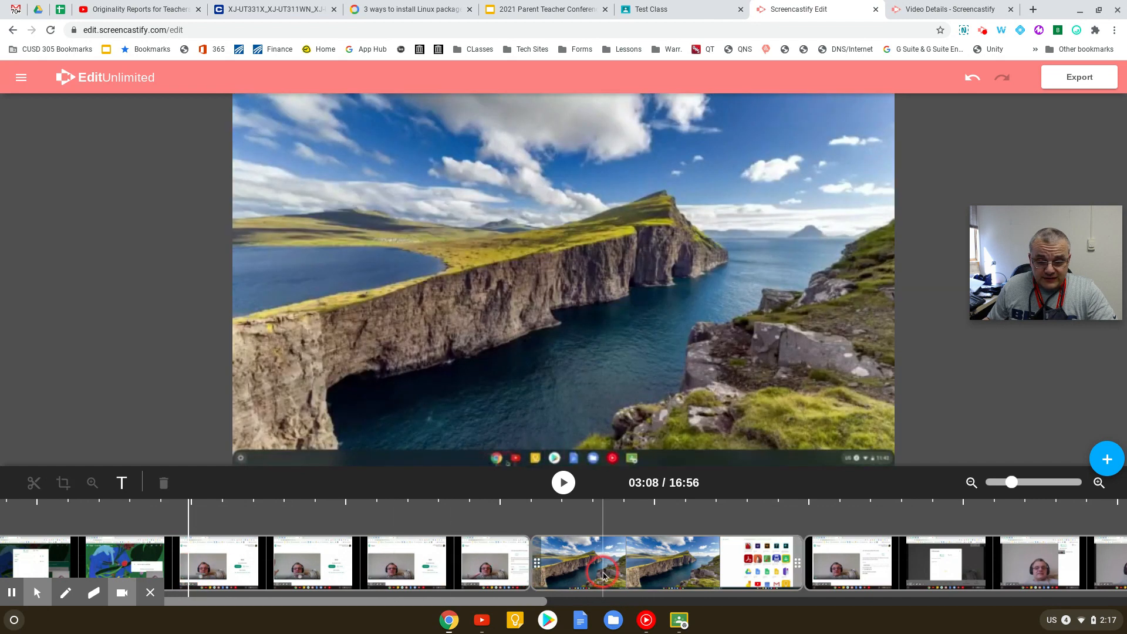
Step: Move the coastal cliff clip further forward so it directly follows the short opening clip, at about 00:12
{"action": "left_click_drag", "start_coordinate": [603, 575], "coordinate": [343, 549]}
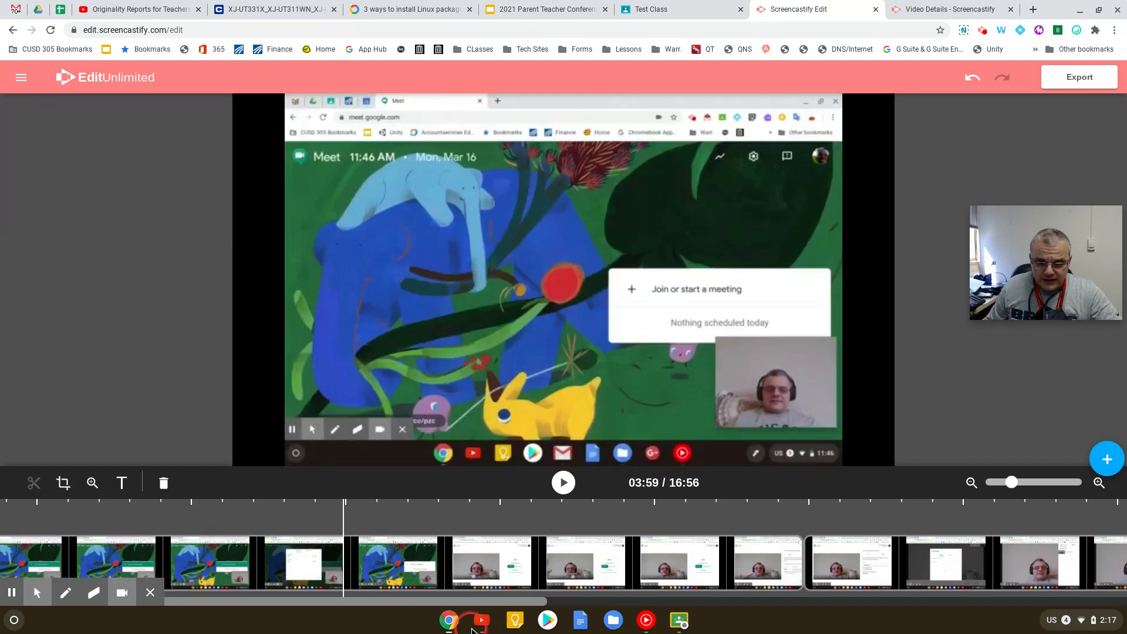
{"action": "left_click", "coordinate": [802, 600]}
{"action": "left_click_drag", "start_coordinate": [819, 603], "coordinate": [359, 603]}
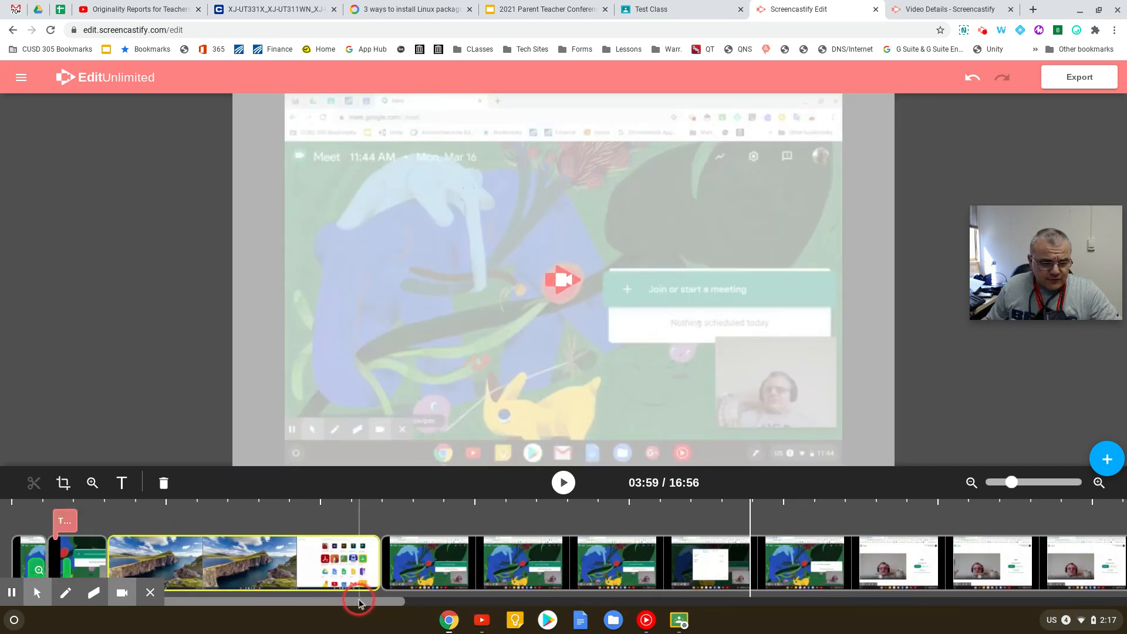
{"action": "left_click_drag", "start_coordinate": [240, 555], "coordinate": [52, 558]}
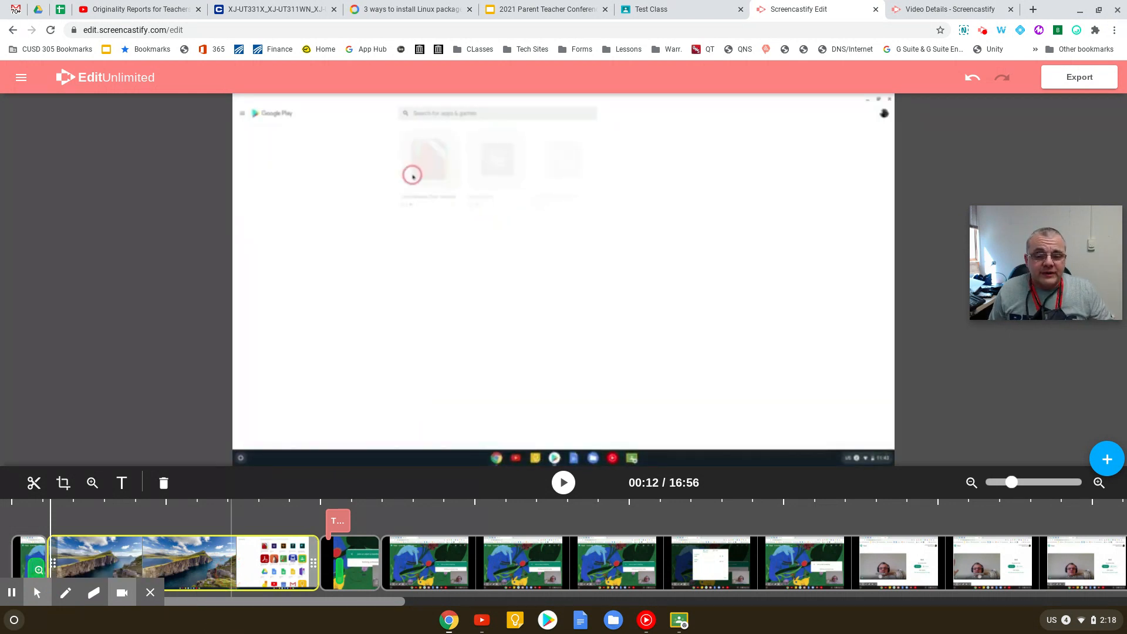
{"action": "left_click", "coordinate": [244, 560]}
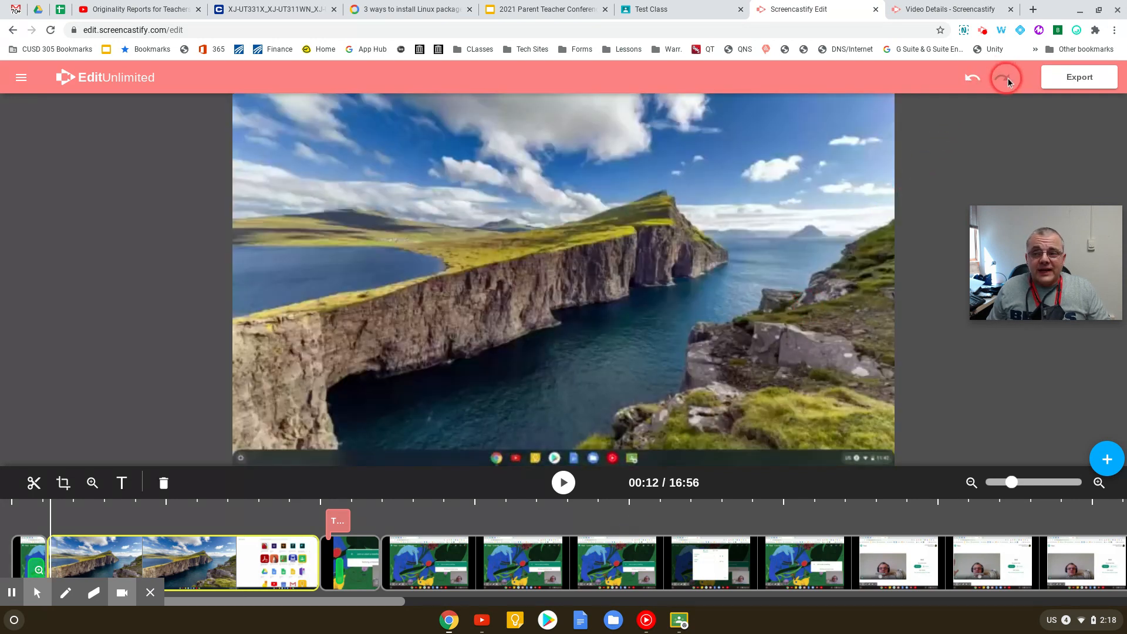
Step: Open the export choices and examine the MP4 and Google Drive options
{"action": "left_click", "coordinate": [1056, 78]}
{"action": "left_click", "coordinate": [1035, 103]}
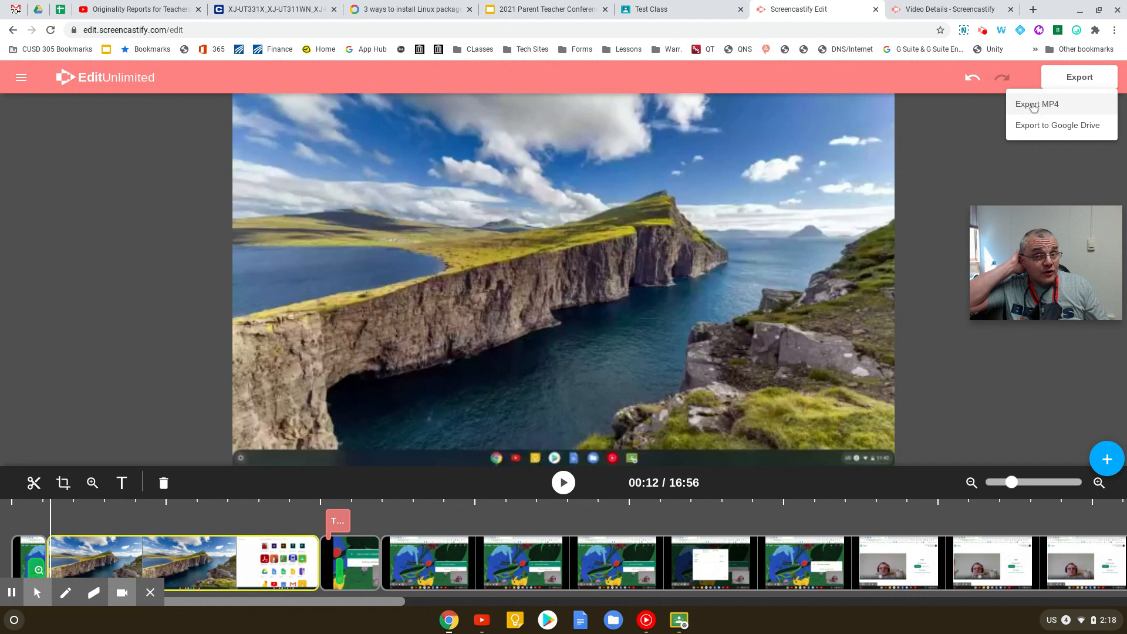
{"action": "left_click", "coordinate": [1038, 125]}
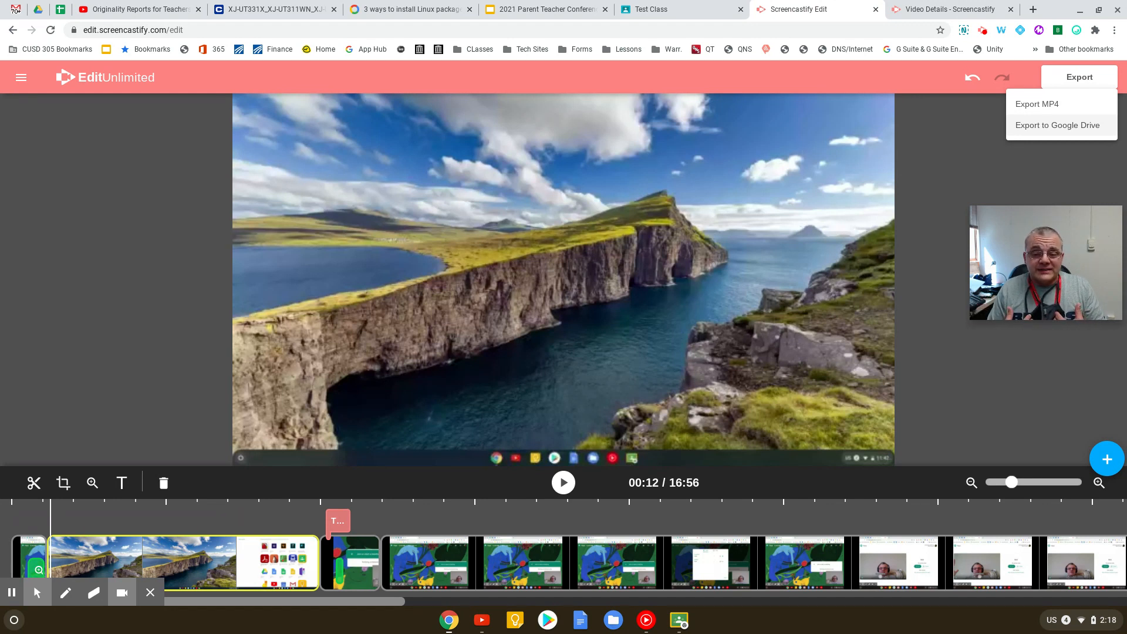
{"action": "left_click", "coordinate": [1035, 107]}
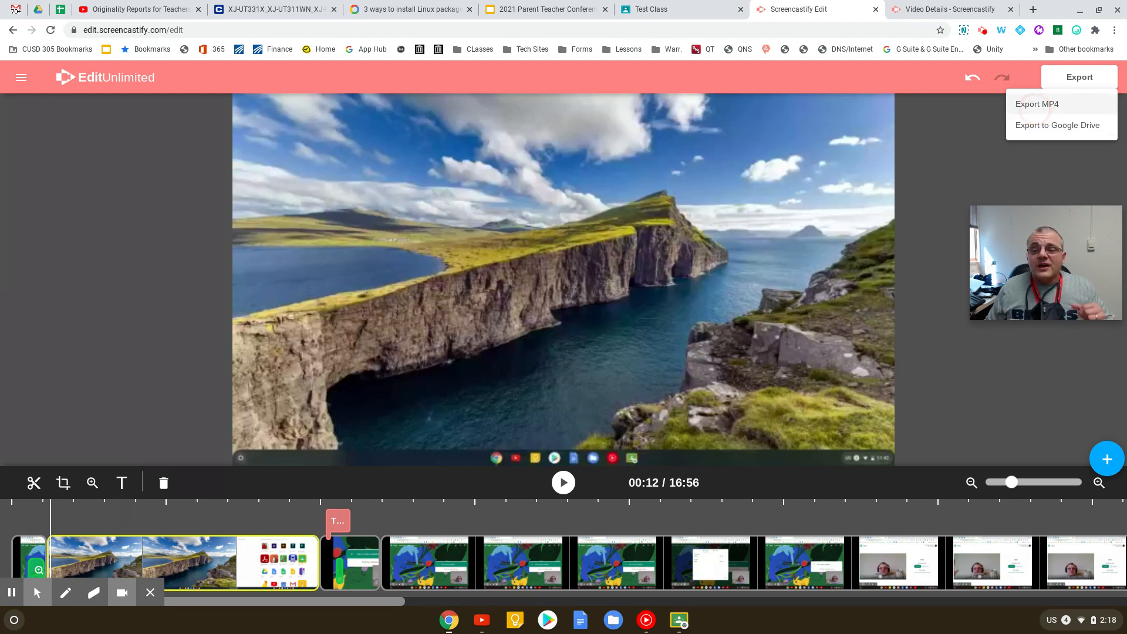
{"action": "left_click", "coordinate": [1039, 125]}
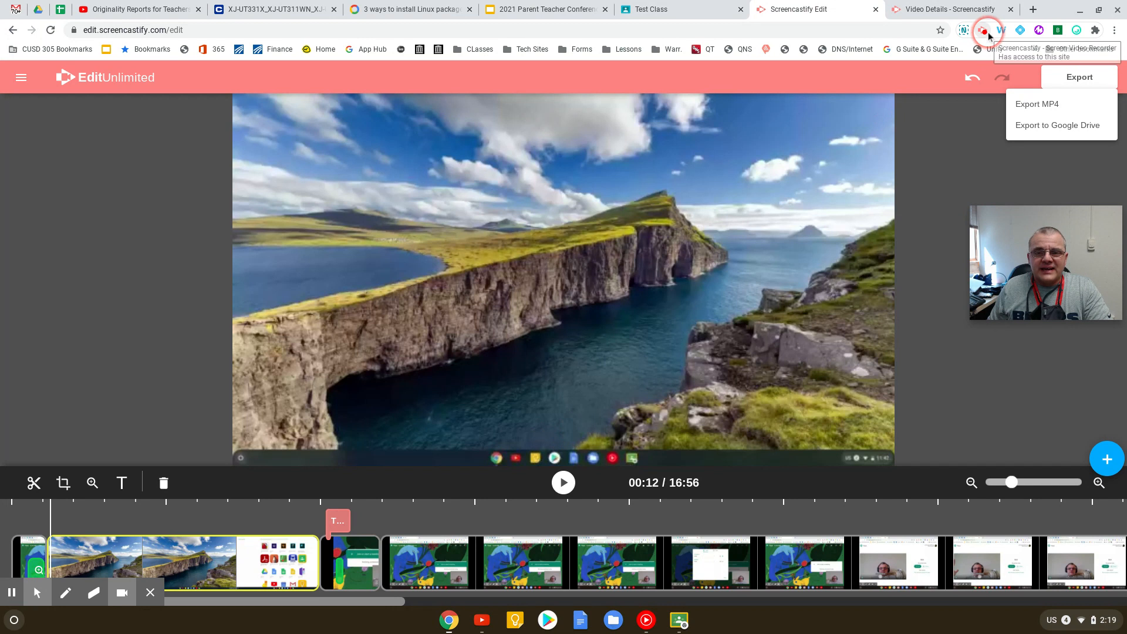
{"action": "left_click", "coordinate": [986, 31]}
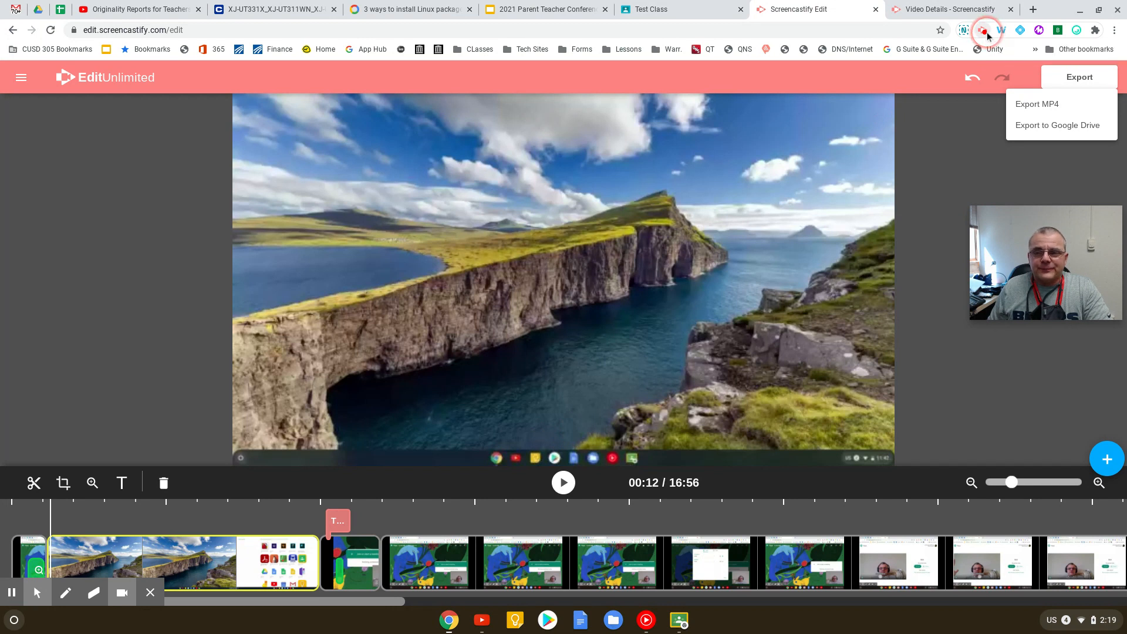